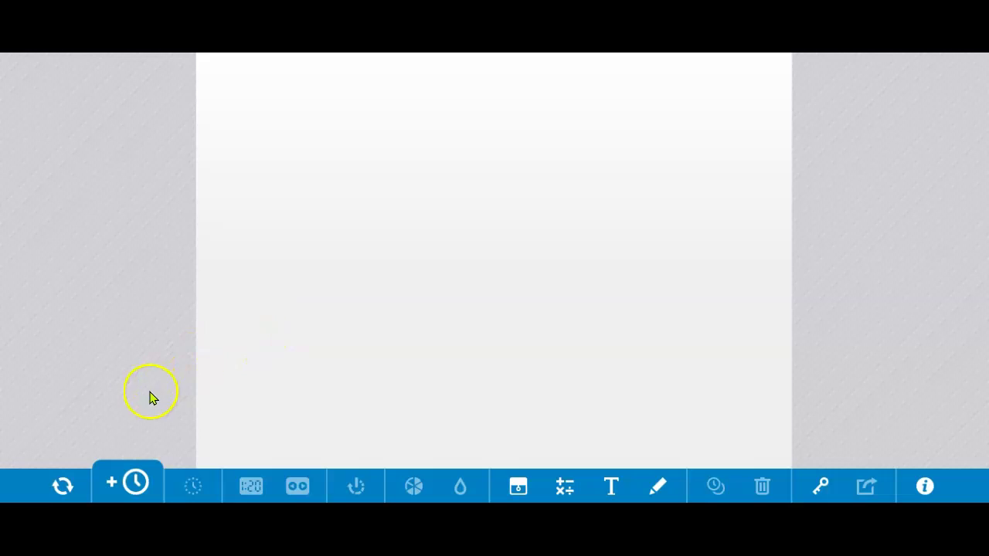
Step: Add a fraction clock split into 2 halves and drag it to the canvas upper left
click(126, 491)
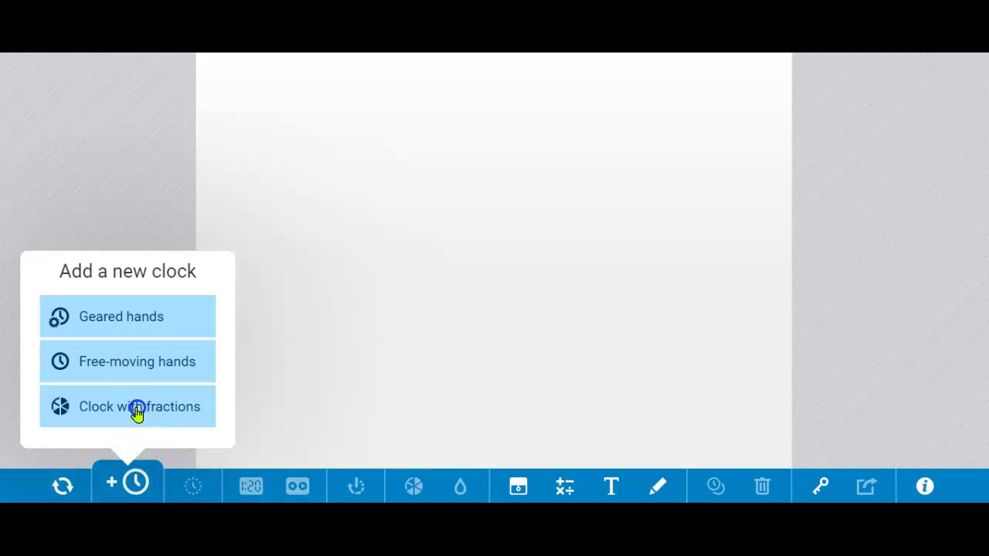
click(126, 415)
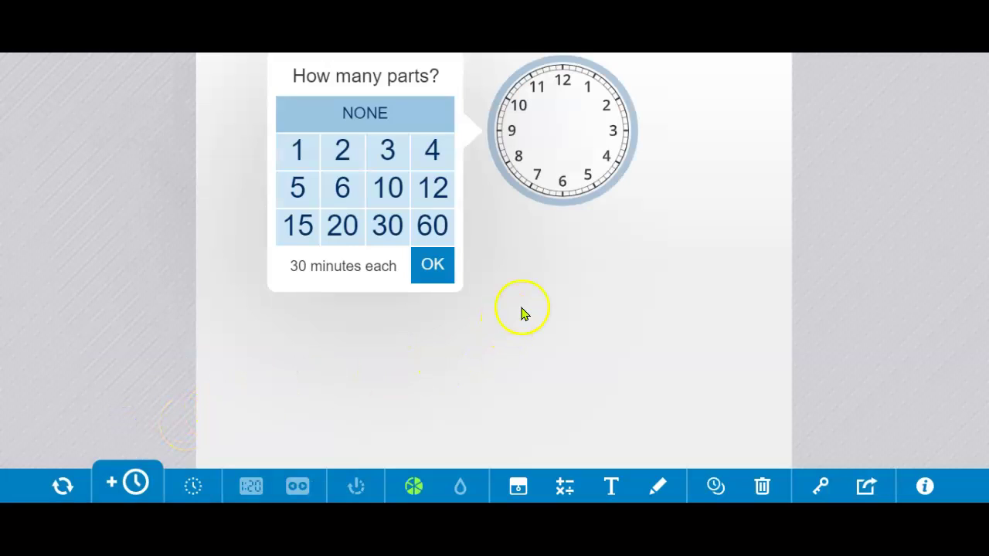
click(343, 159)
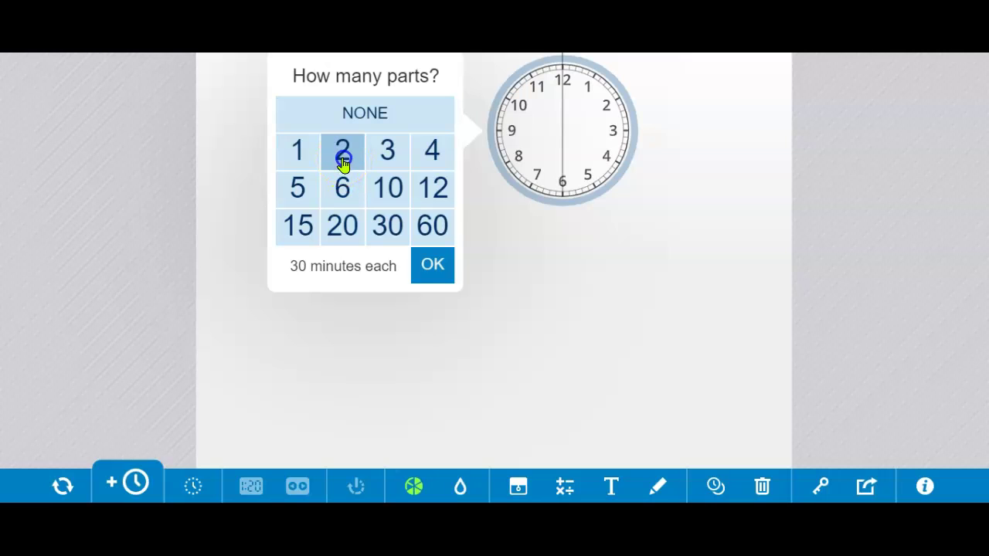
click(429, 265)
drag(587, 101, 397, 181)
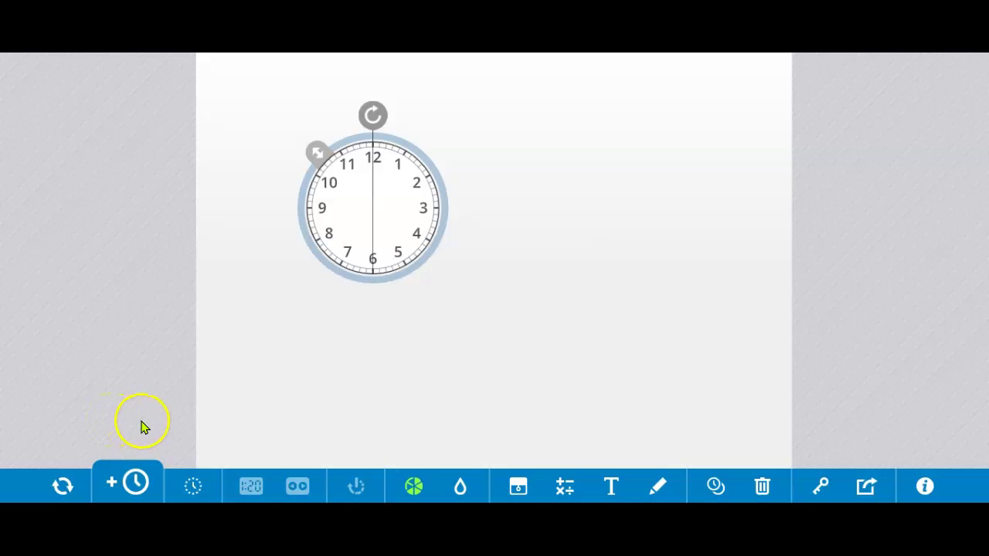
Step: Add a 6-part fraction clock and line it up level beside the halved clock
click(113, 488)
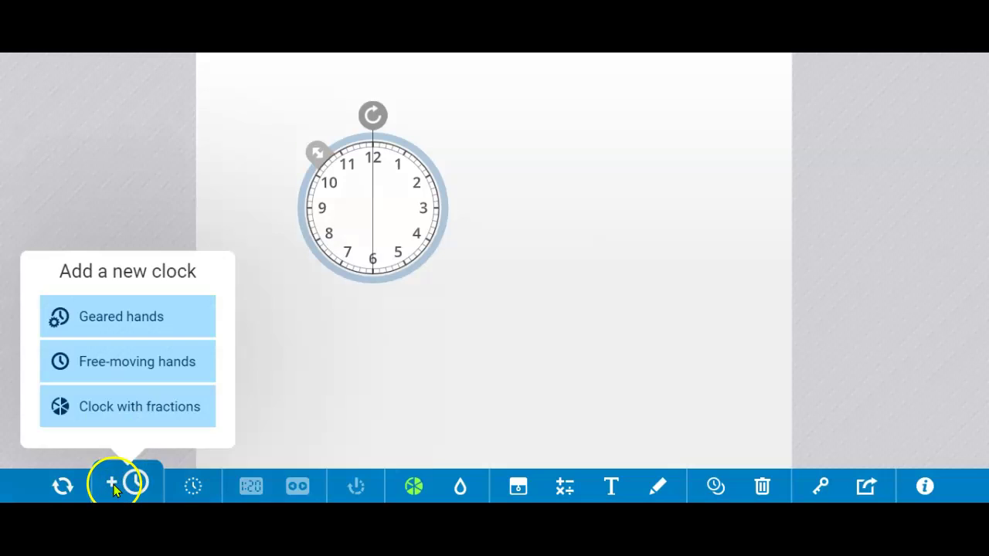
click(137, 414)
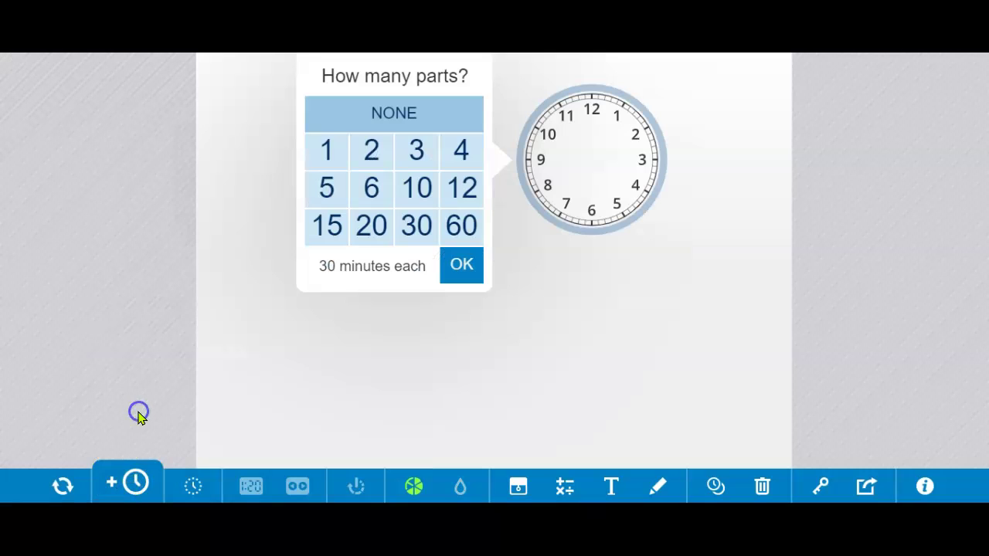
click(371, 197)
click(464, 270)
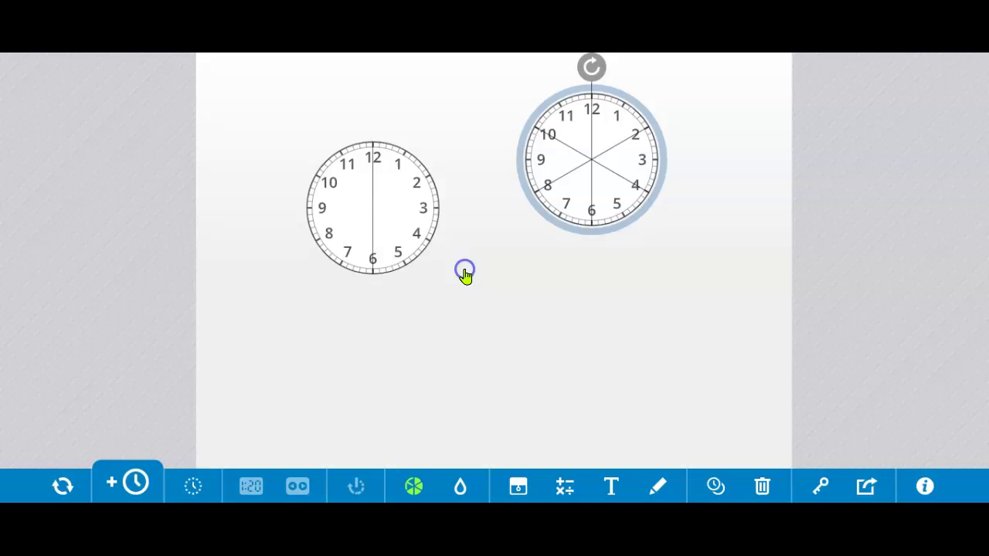
drag(618, 159, 615, 209)
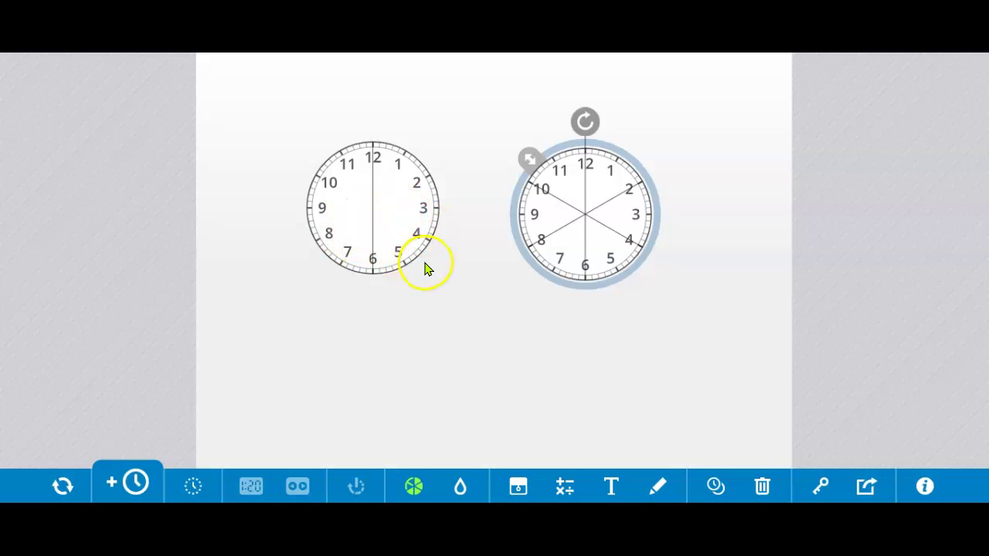
drag(576, 247, 577, 245)
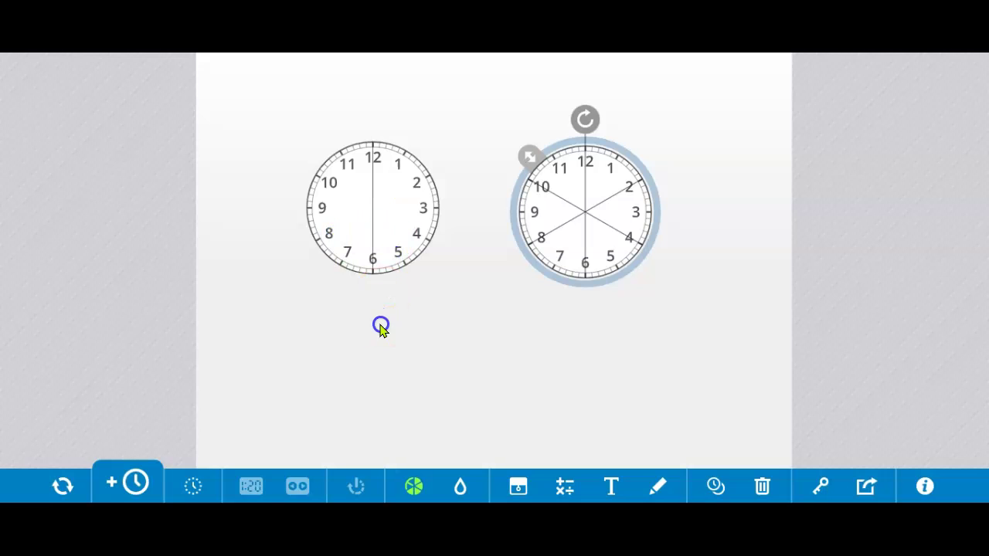
Step: Fill the left clock's left half and the right clock's 12–2 sixth with red
click(460, 488)
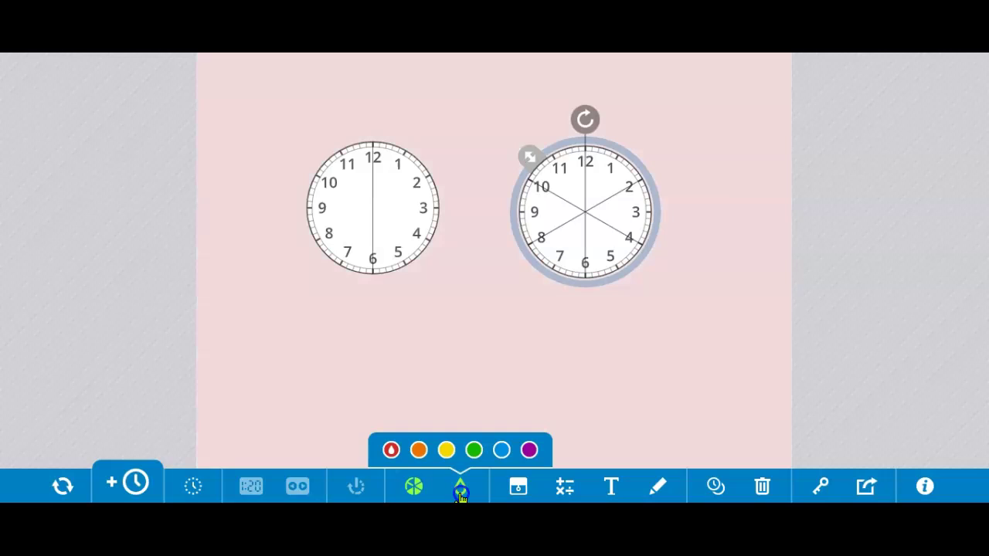
click(364, 201)
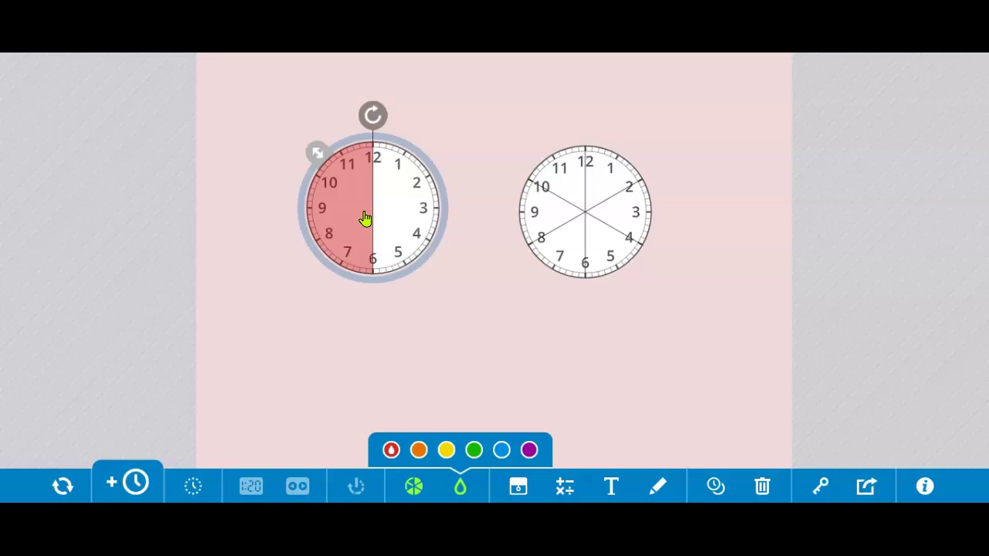
drag(569, 221, 598, 186)
click(587, 277)
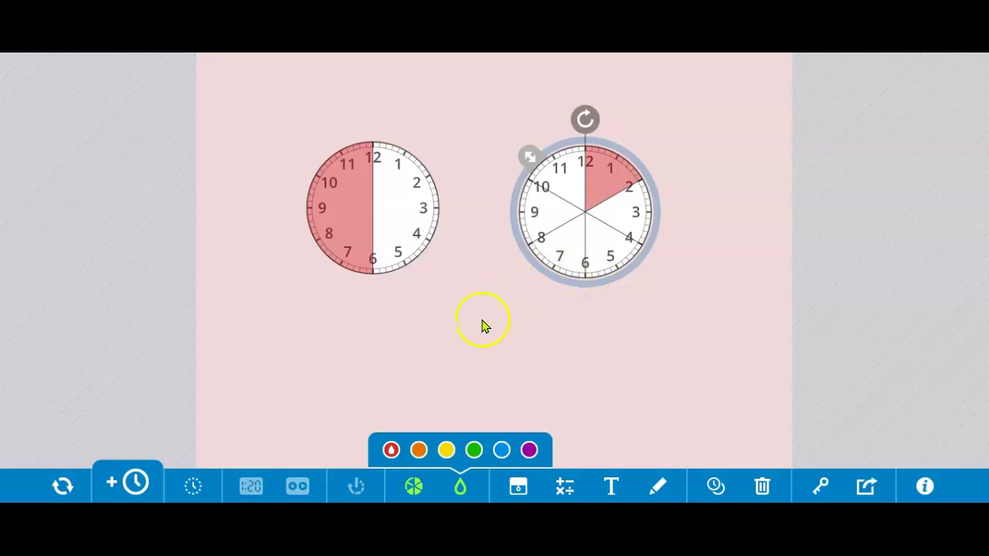
click(560, 348)
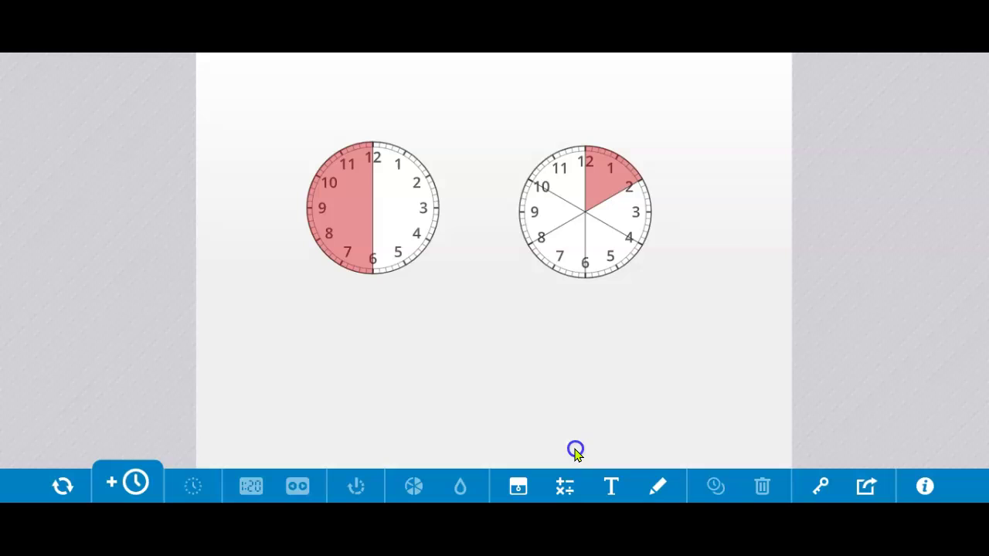
Step: Create an enlarged 1/2 label and position it above the left clock
click(563, 489)
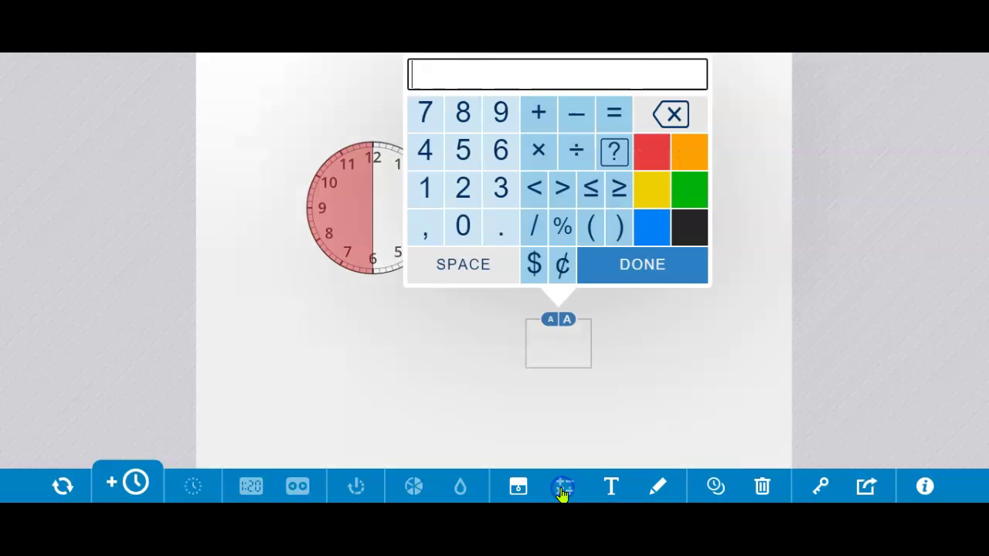
click(425, 198)
click(530, 231)
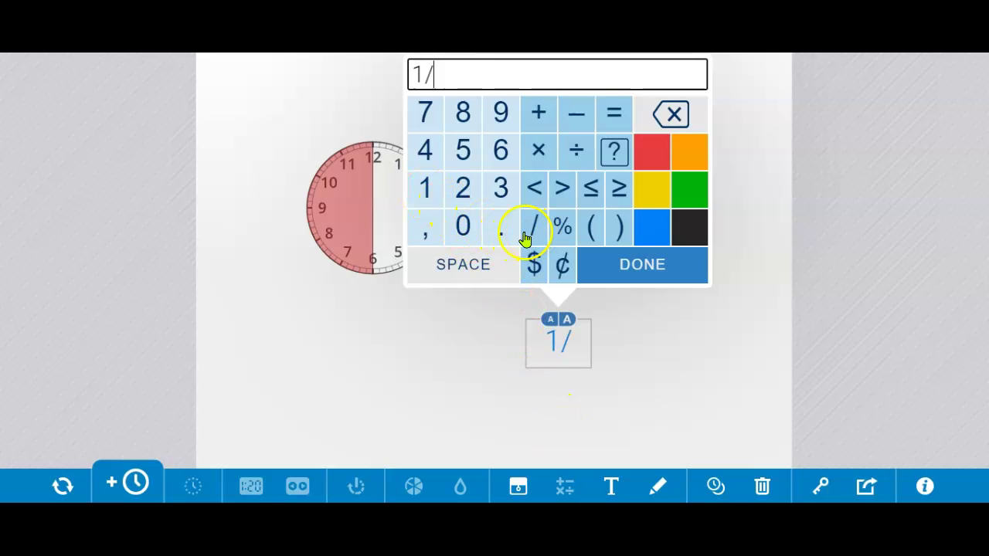
click(462, 189)
click(680, 270)
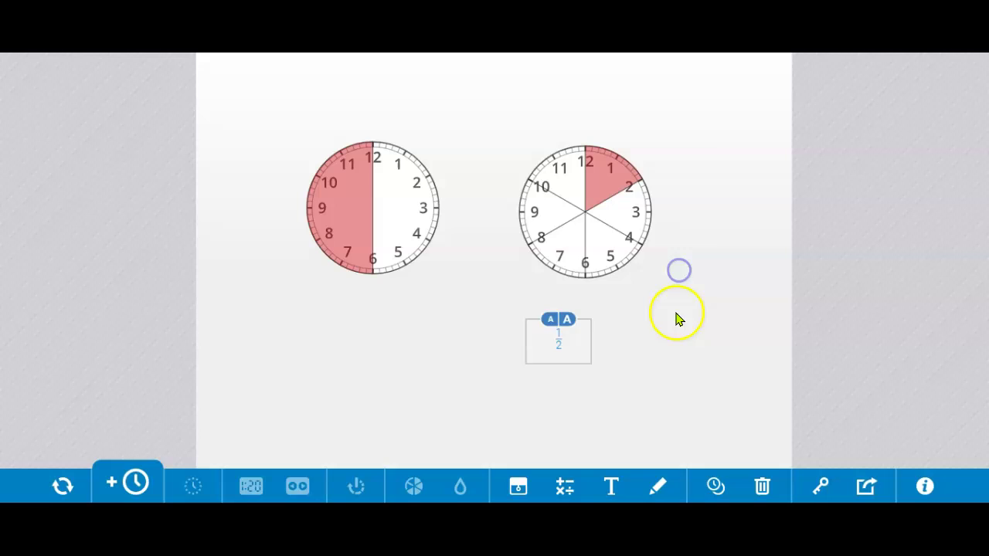
click(567, 320)
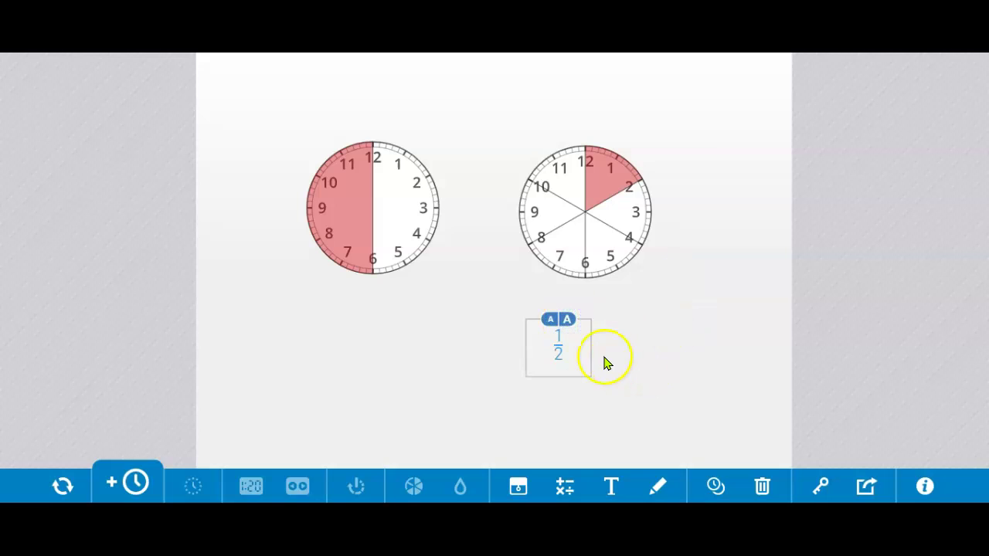
drag(563, 347, 378, 122)
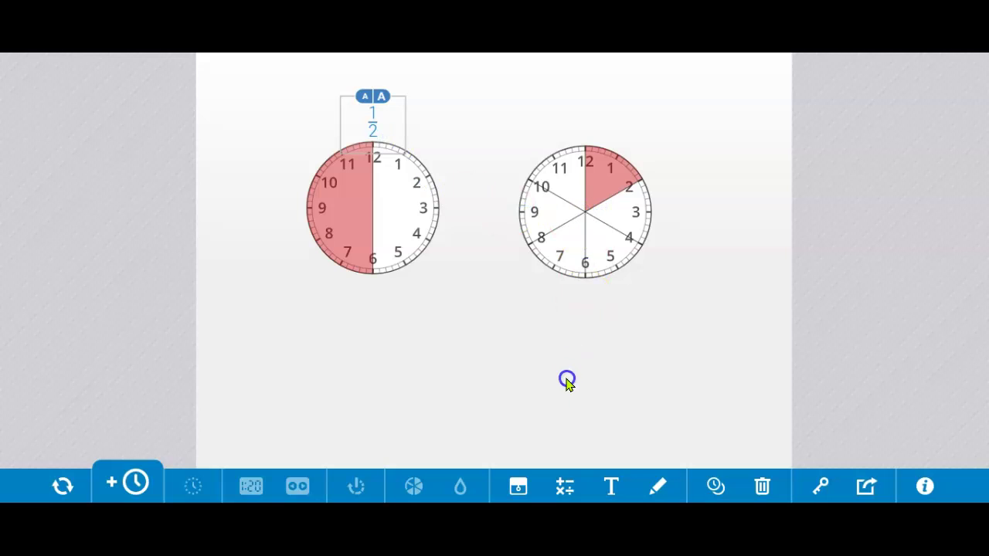
Step: Create a 1/6 fraction label with the keypad
click(562, 484)
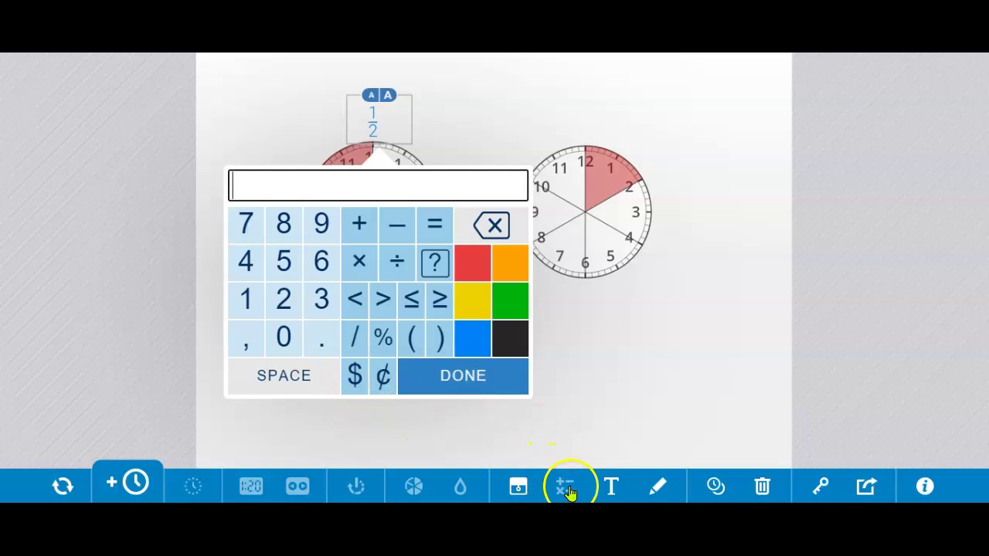
click(515, 372)
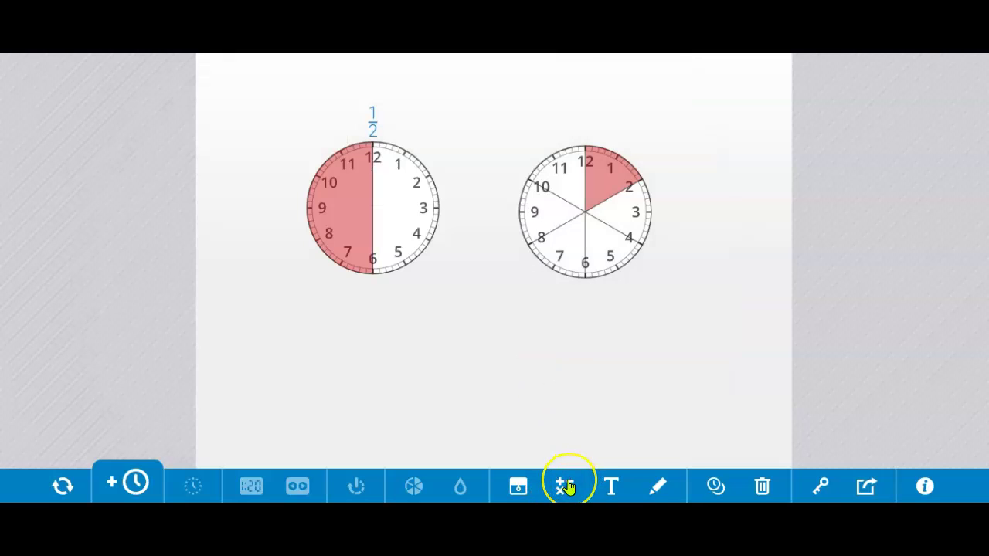
click(565, 488)
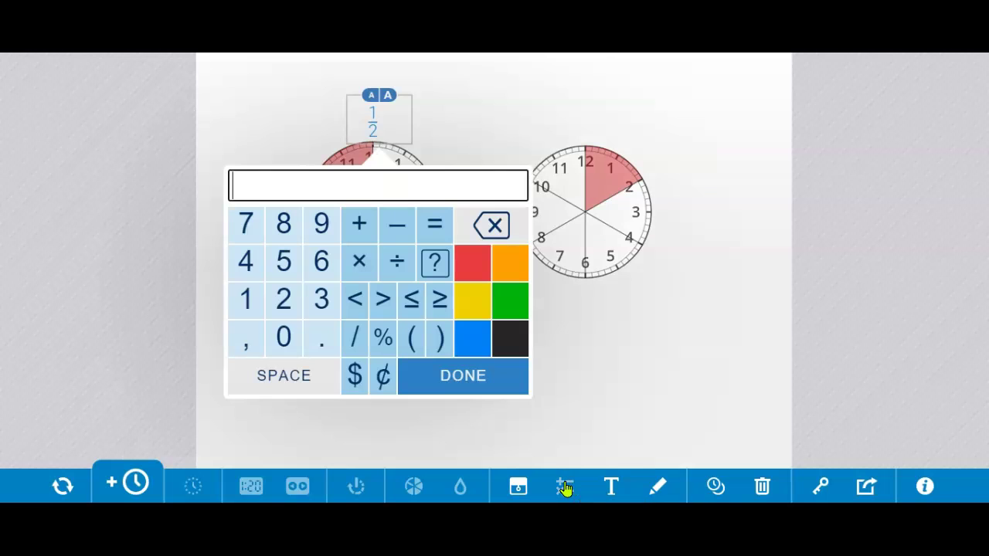
click(249, 302)
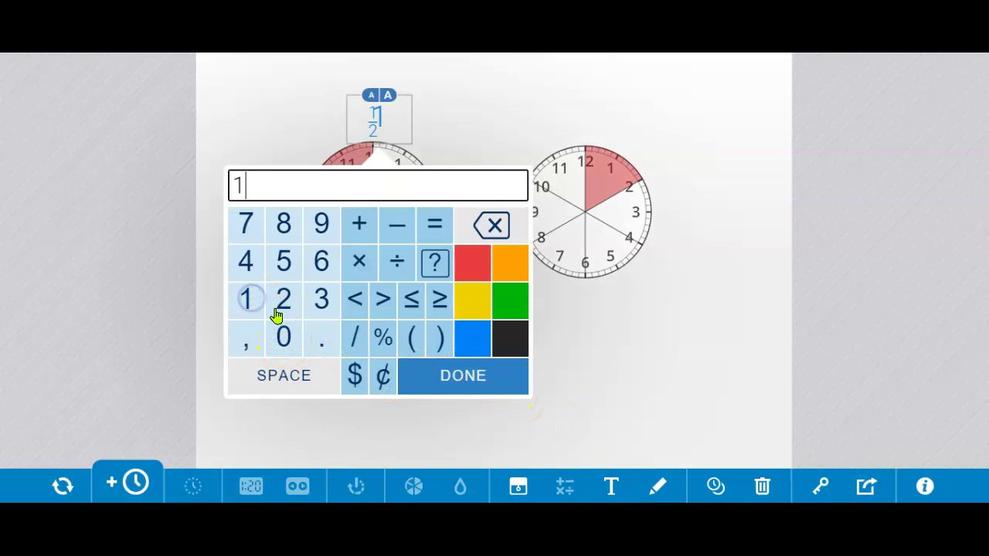
click(357, 331)
click(321, 261)
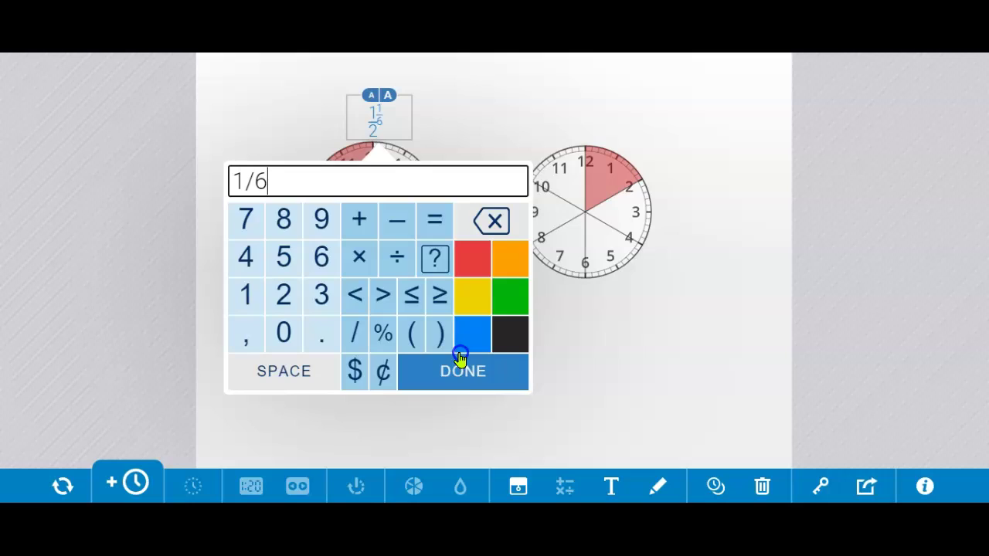
click(468, 377)
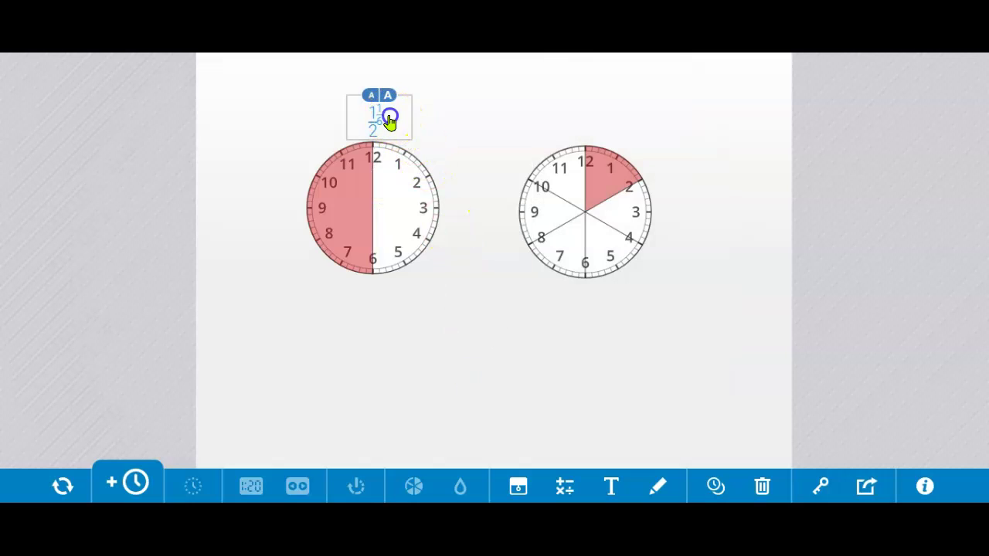
Step: Move the 1/6 label above the right clock and enlarge it twice
drag(389, 119, 596, 129)
click(597, 113)
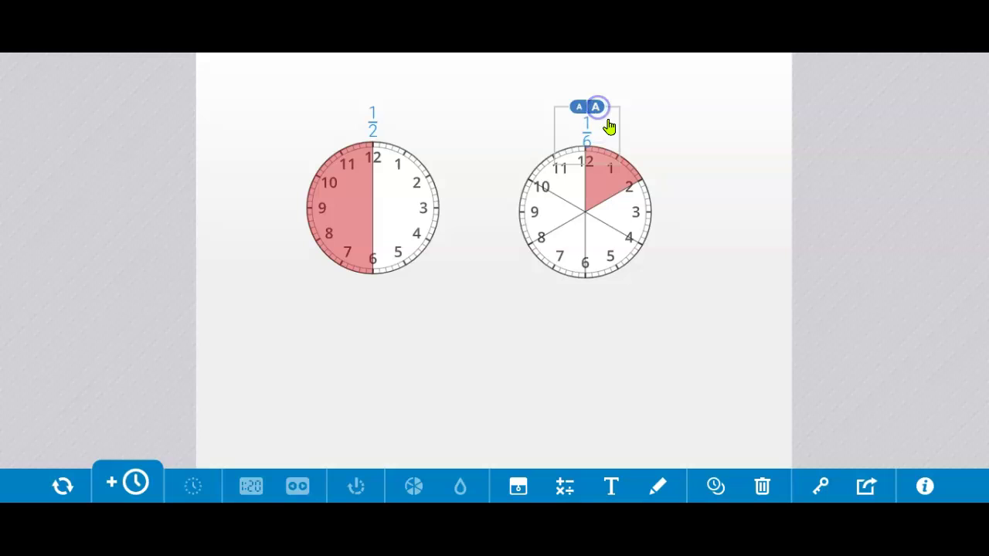
click(607, 122)
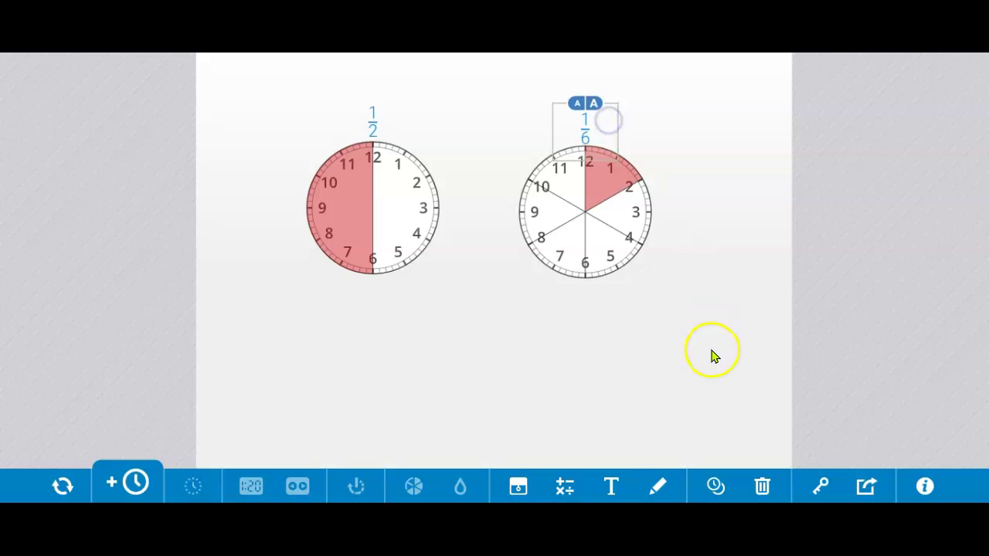
click(694, 366)
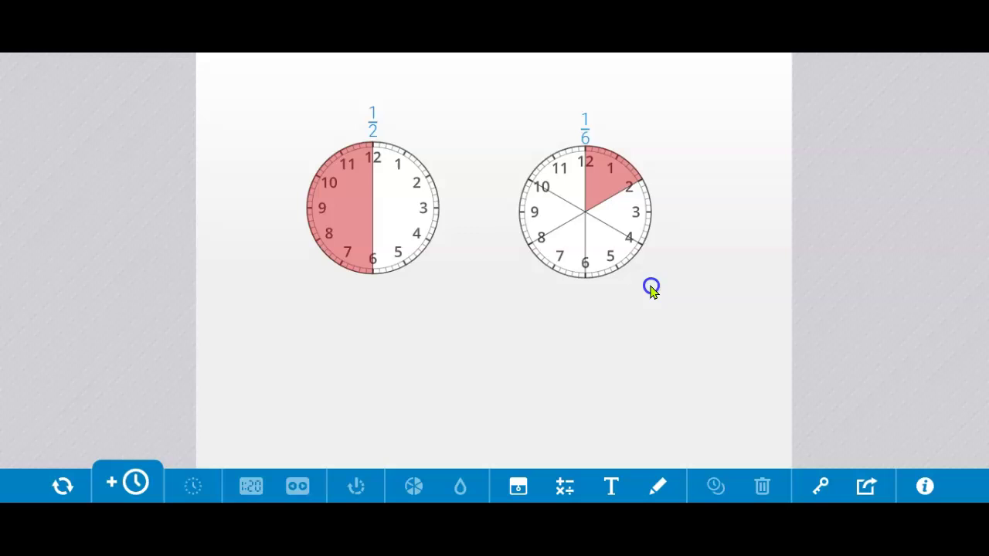
Step: Insert a + sign between the 1/2 and 1/6 clocks
click(566, 487)
click(657, 119)
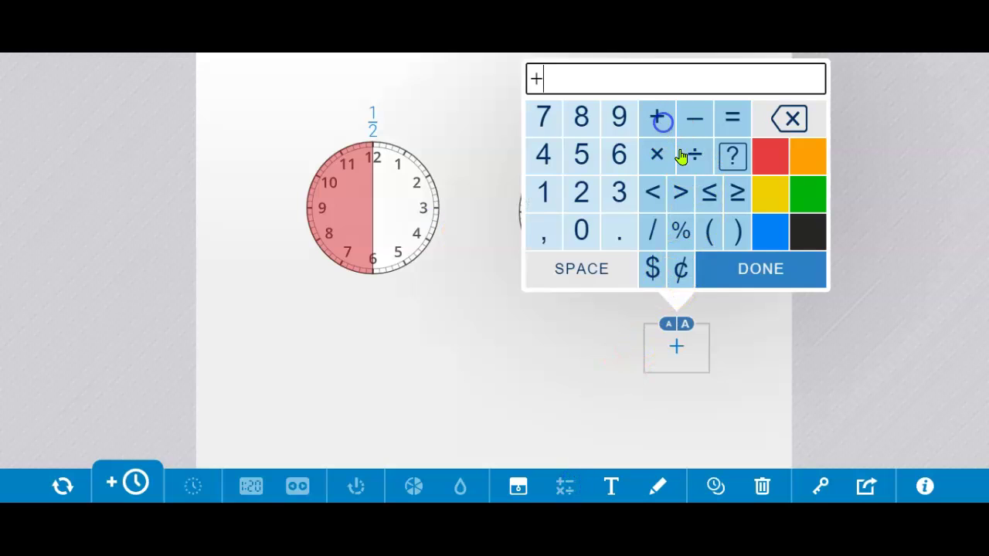
click(756, 266)
drag(682, 358, 487, 220)
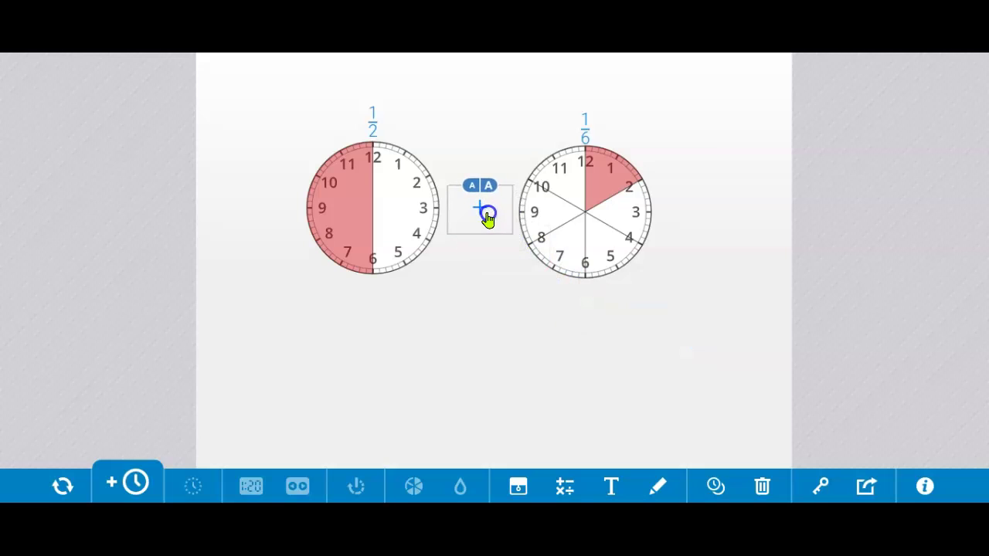
click(520, 293)
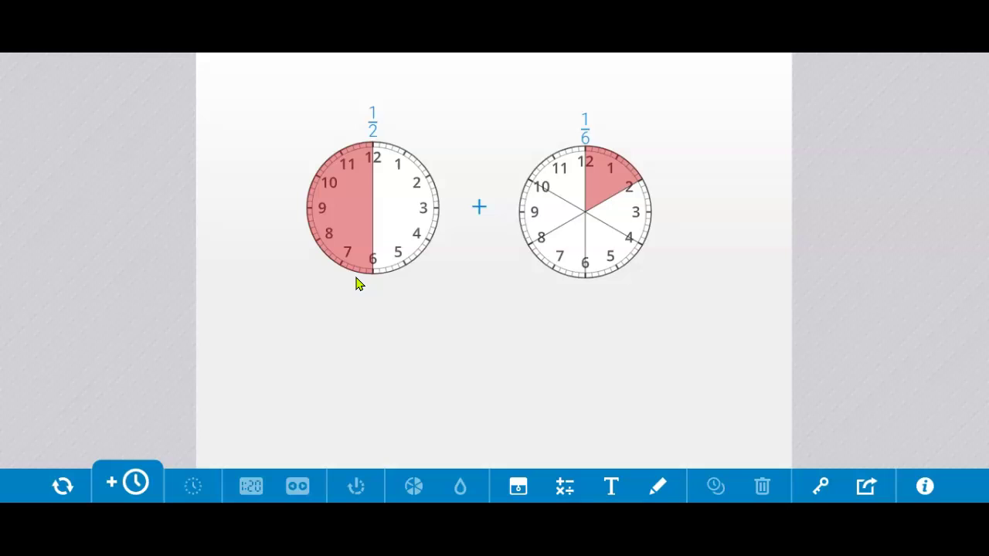
mouse_move(337, 272)
mouse_down()
mouse_move(376, 278)
mouse_move(344, 280)
mouse_move(296, 227)
mouse_move(318, 159)
mouse_move(374, 149)
mouse_up()
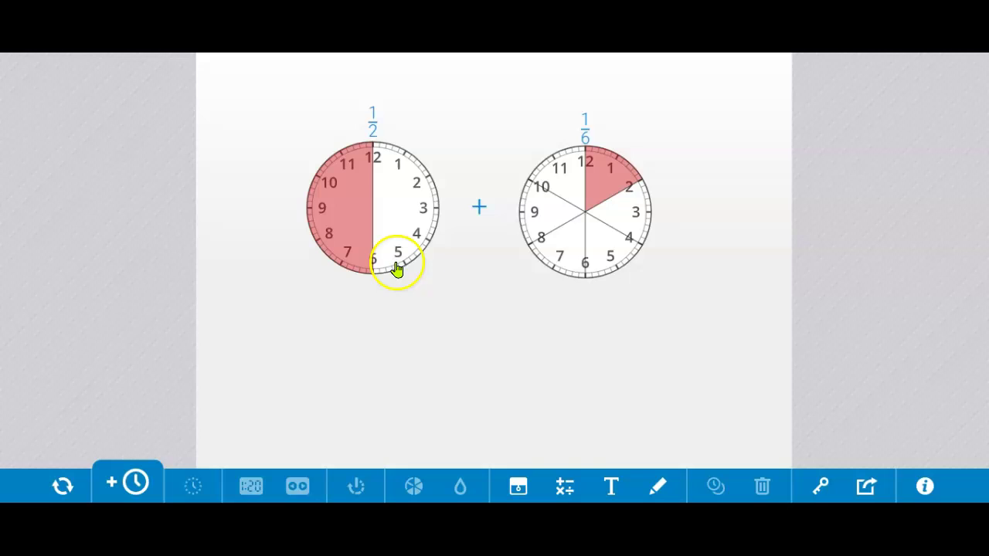
Step: Enter 30/60, place it under the half-shaded clock, and enlarge it
click(565, 486)
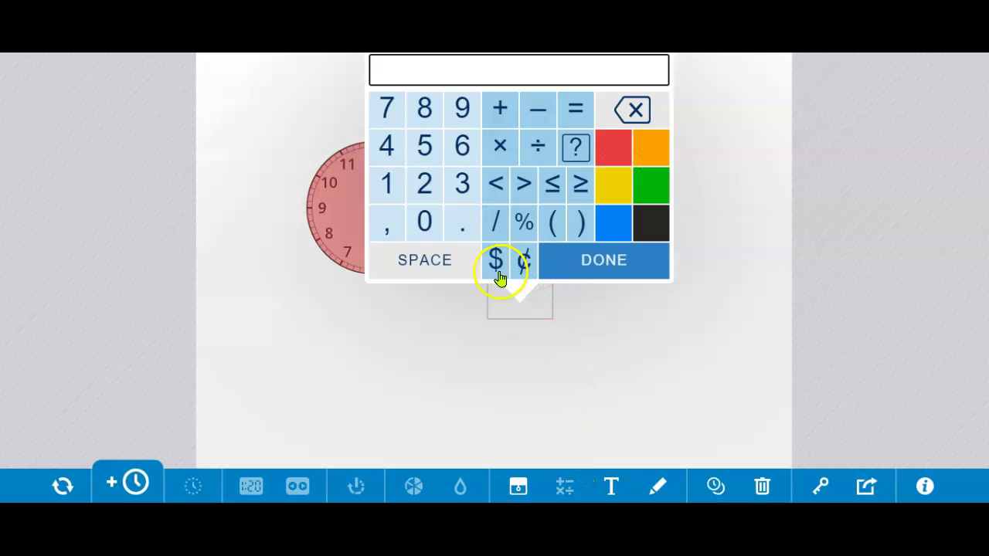
click(463, 184)
click(425, 222)
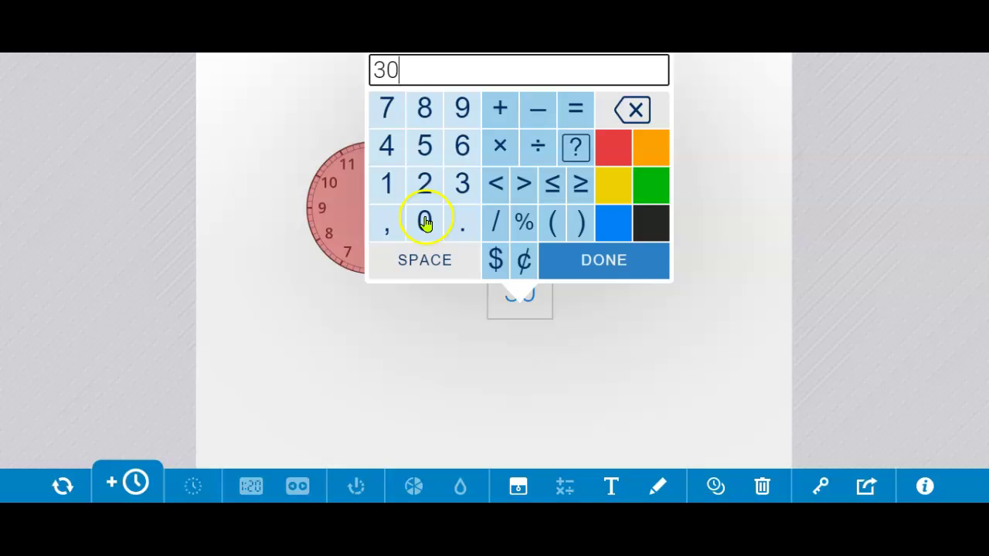
click(496, 222)
click(462, 146)
click(424, 222)
click(587, 318)
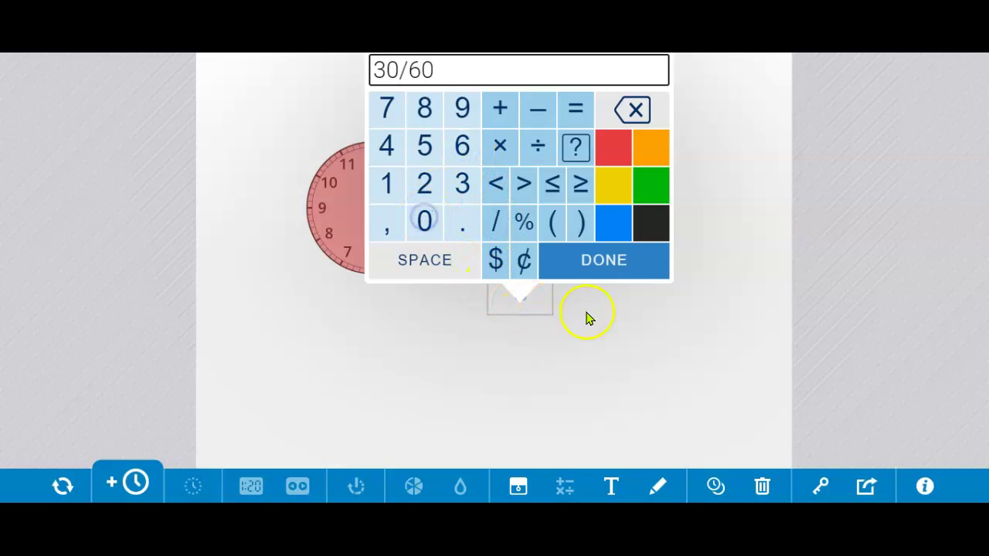
drag(526, 303, 378, 316)
click(383, 290)
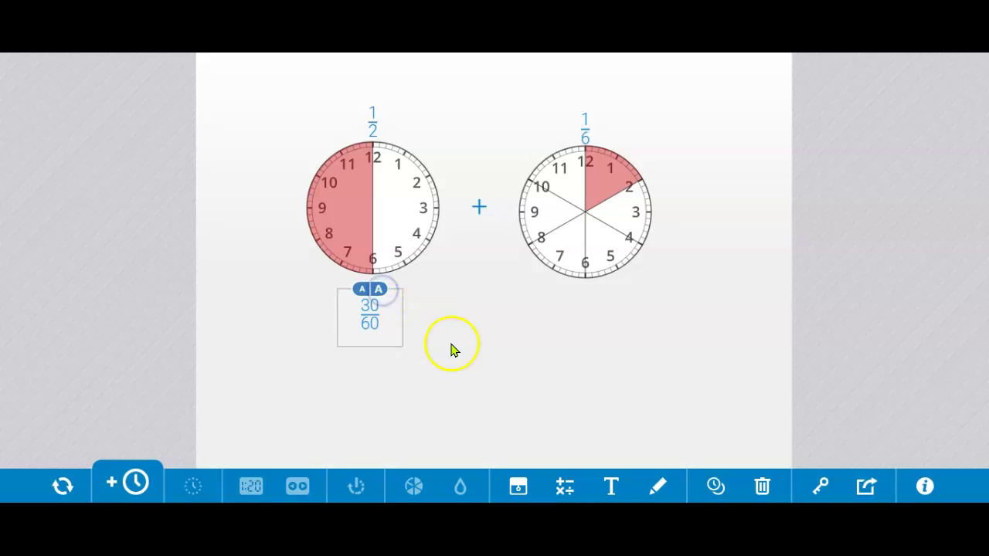
click(576, 384)
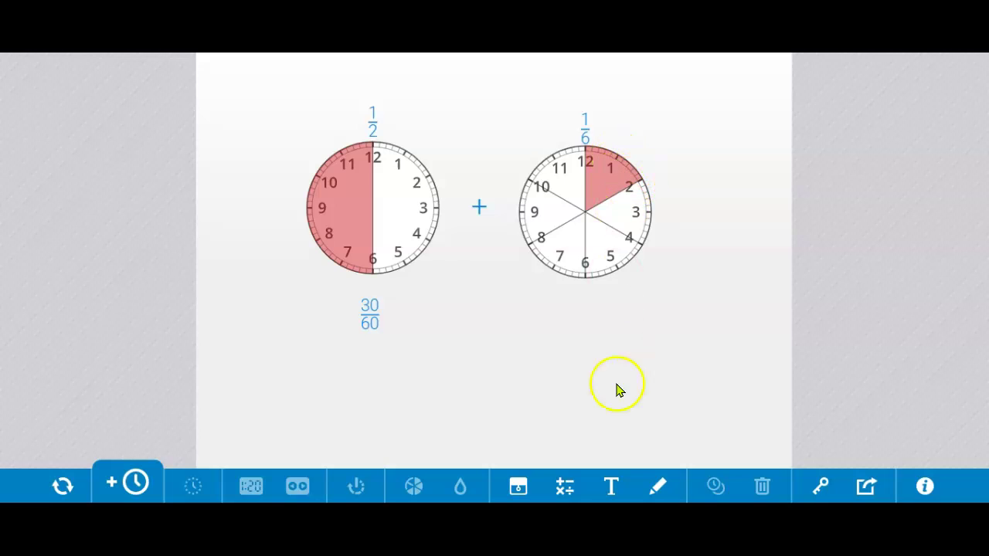
Step: Enter 10/60 and place it just below the six-part clock
click(565, 486)
click(442, 223)
click(479, 261)
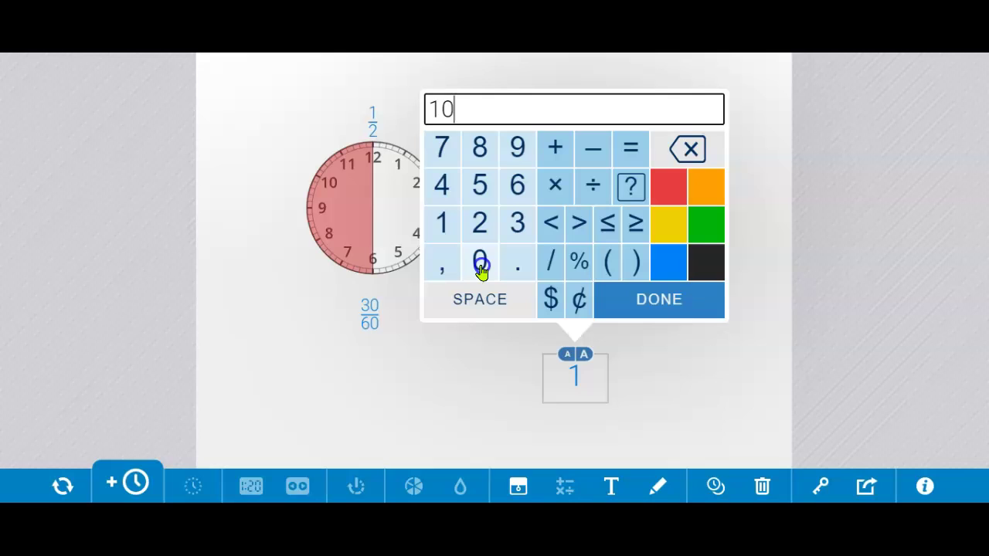
click(550, 261)
click(514, 189)
click(479, 261)
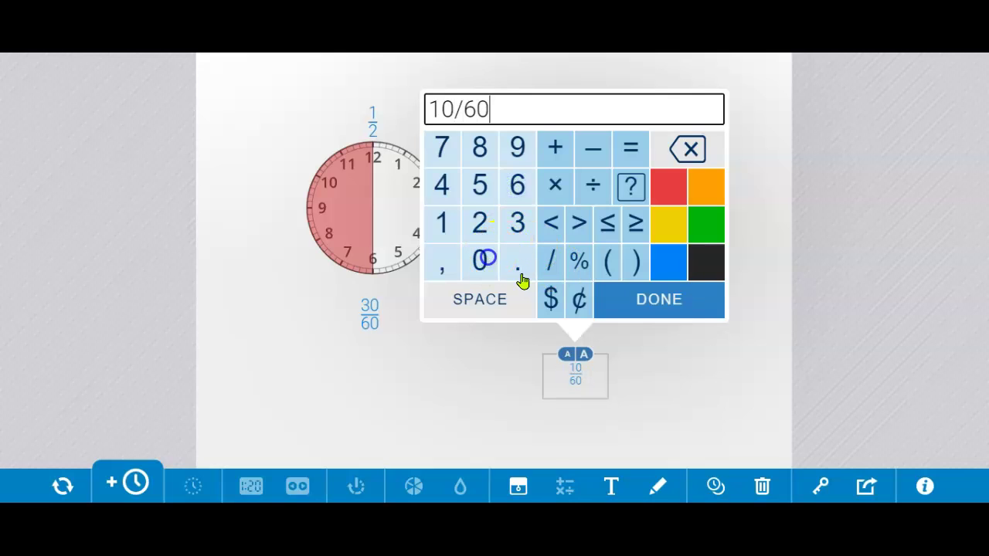
click(678, 309)
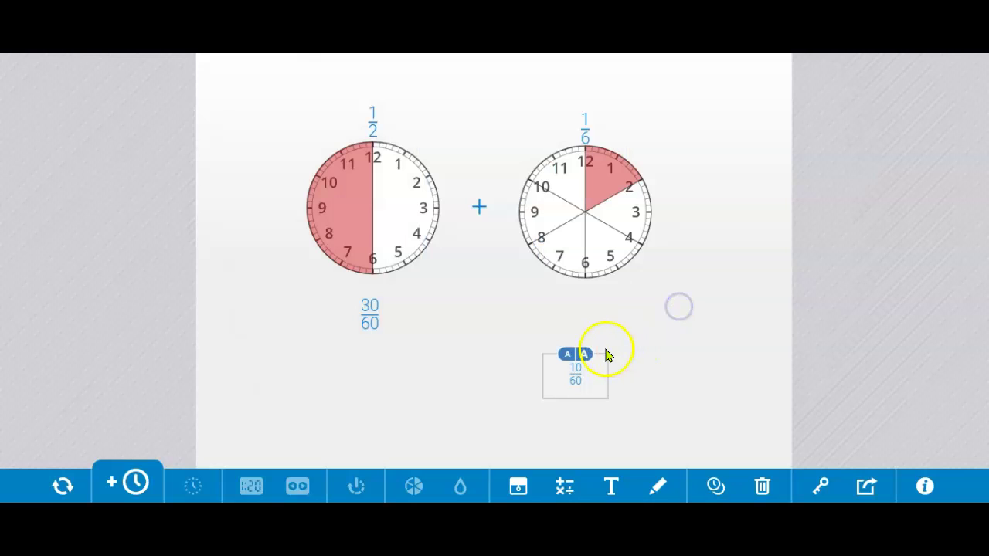
drag(591, 384, 598, 318)
click(658, 377)
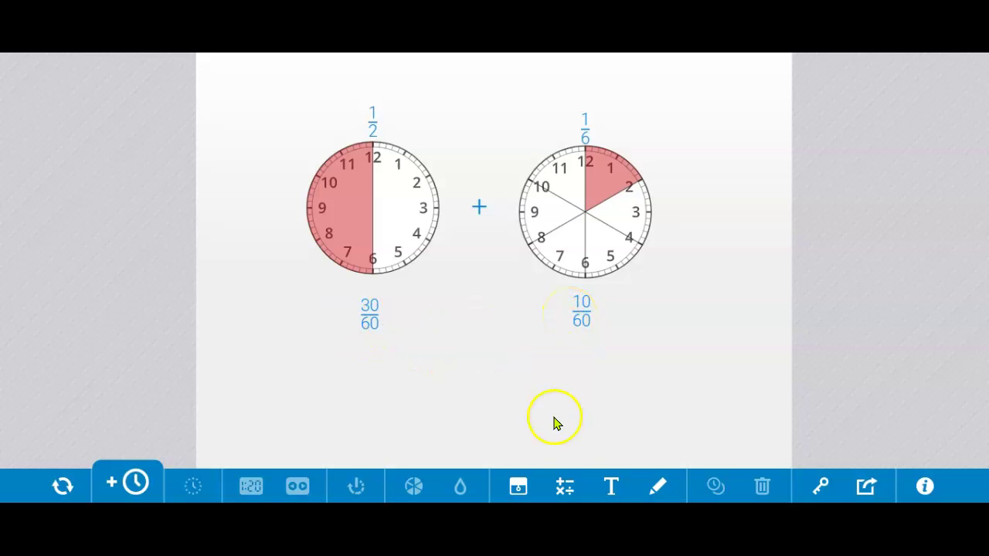
Step: Enter =40/60, enlarge it, and centre it below between the two clocks
click(568, 487)
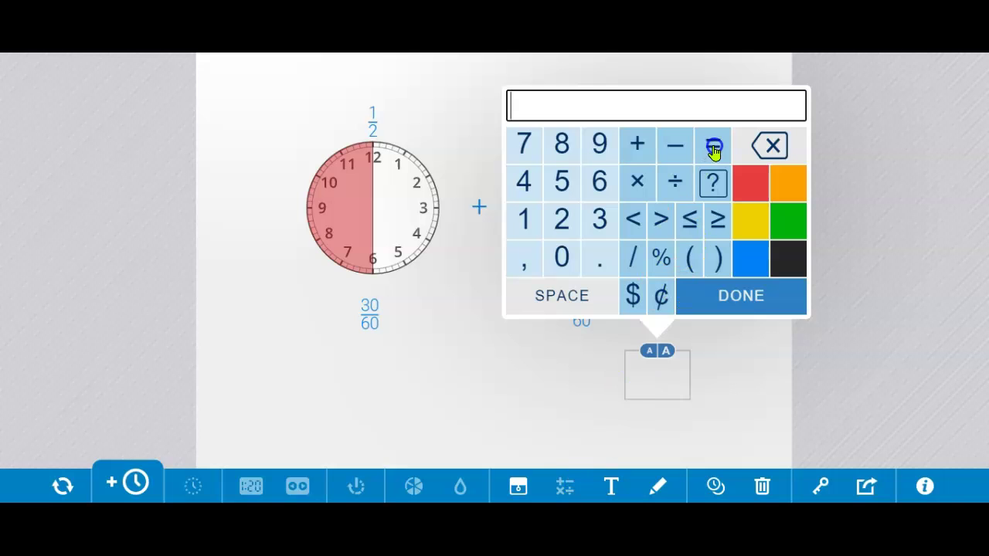
click(713, 147)
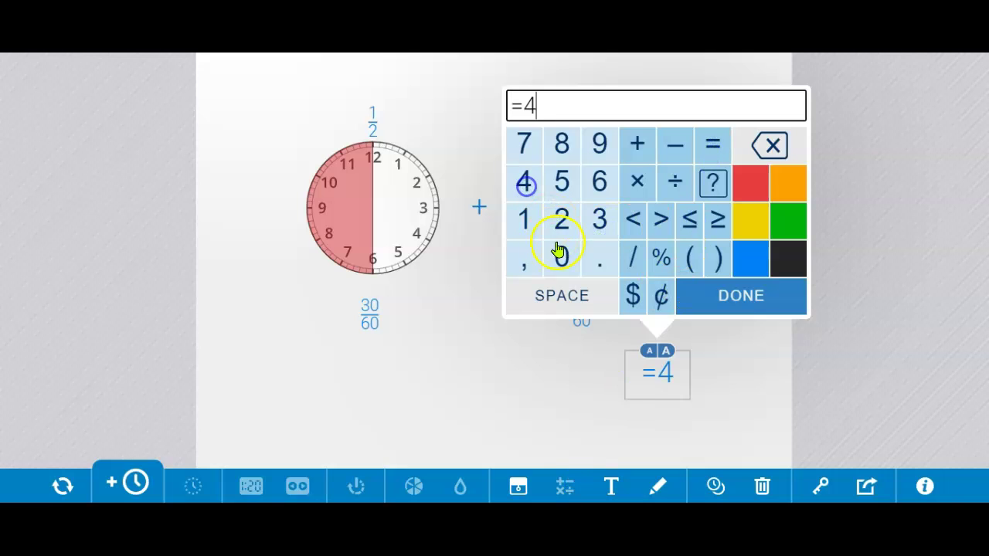
click(558, 249)
click(634, 258)
click(599, 185)
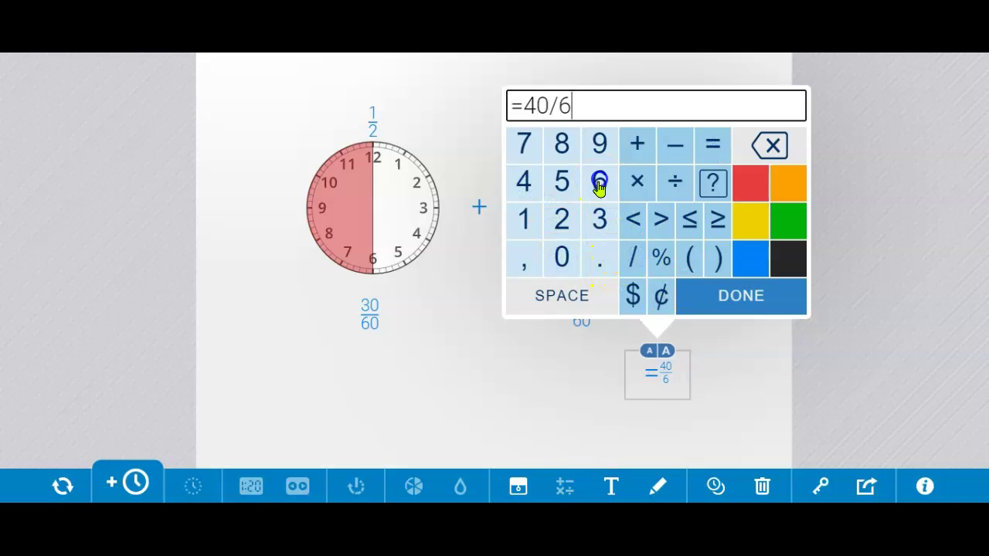
click(563, 259)
click(734, 298)
click(668, 351)
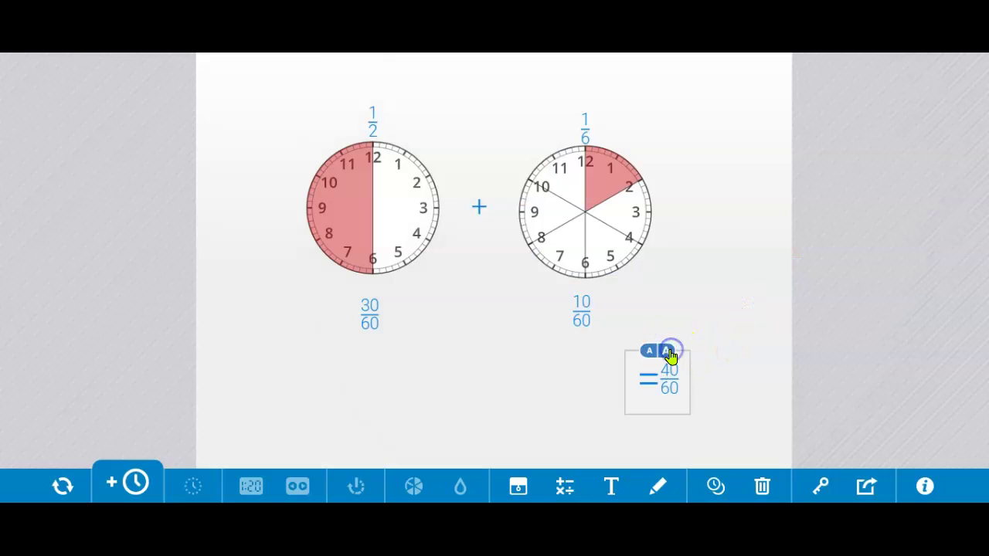
drag(677, 382, 487, 390)
click(609, 389)
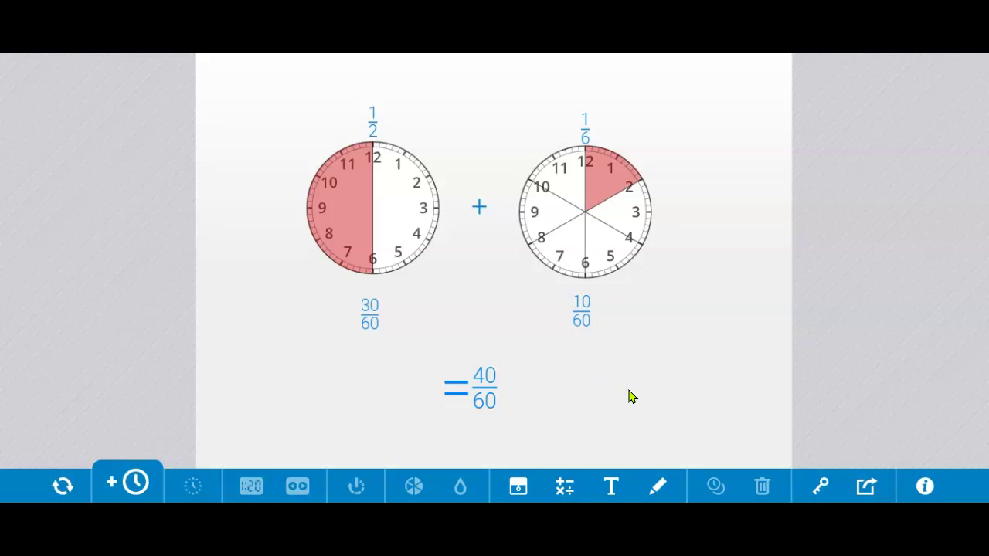